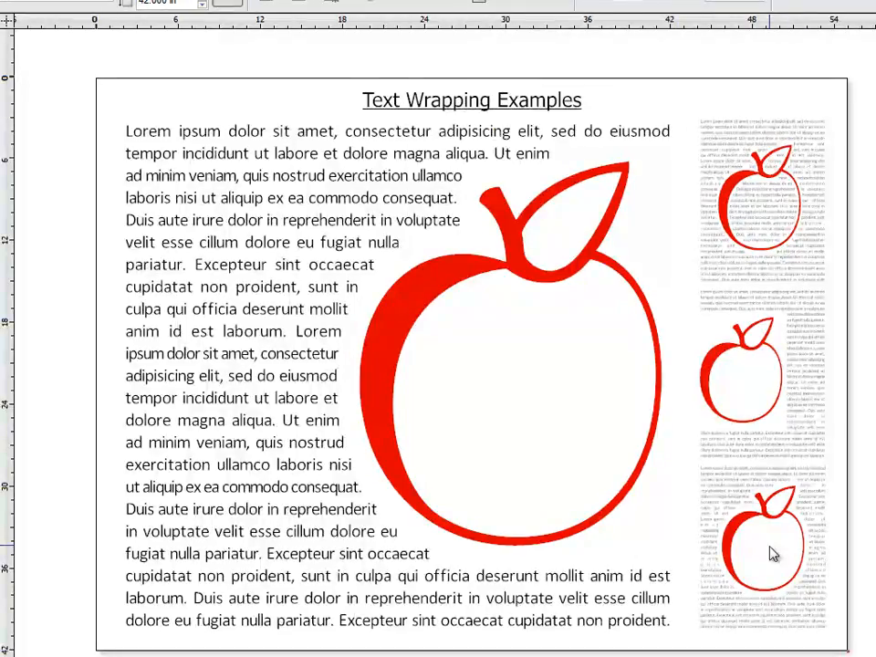
# Select the uppermost small apple in the side column and check its text wrap type and margin
pyautogui.click(4, 71)
pyautogui.moveTo(690, 107); pyautogui.dragTo(840, 288)
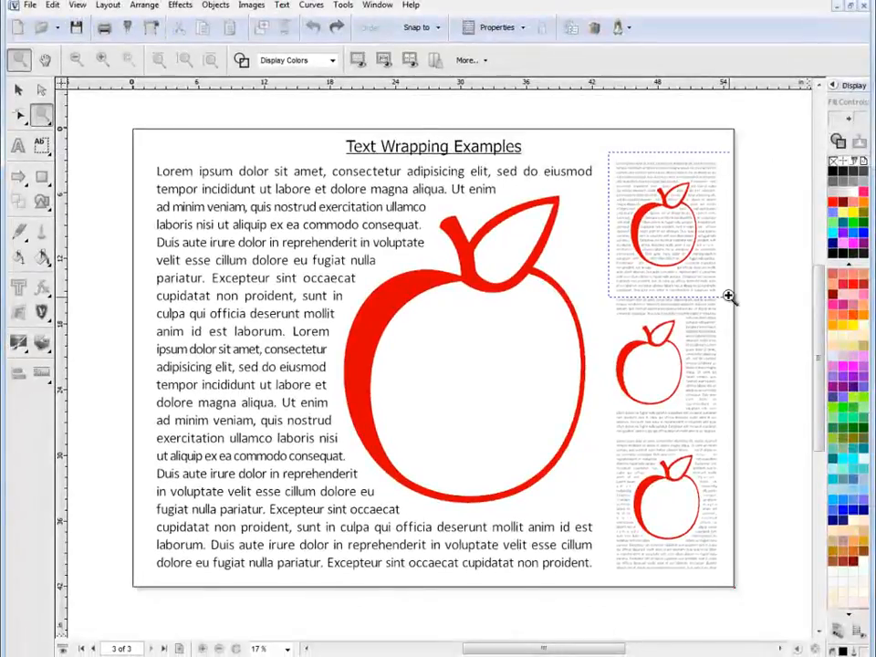
pyautogui.moveTo(728, 297); pyautogui.dragTo(730, 298)
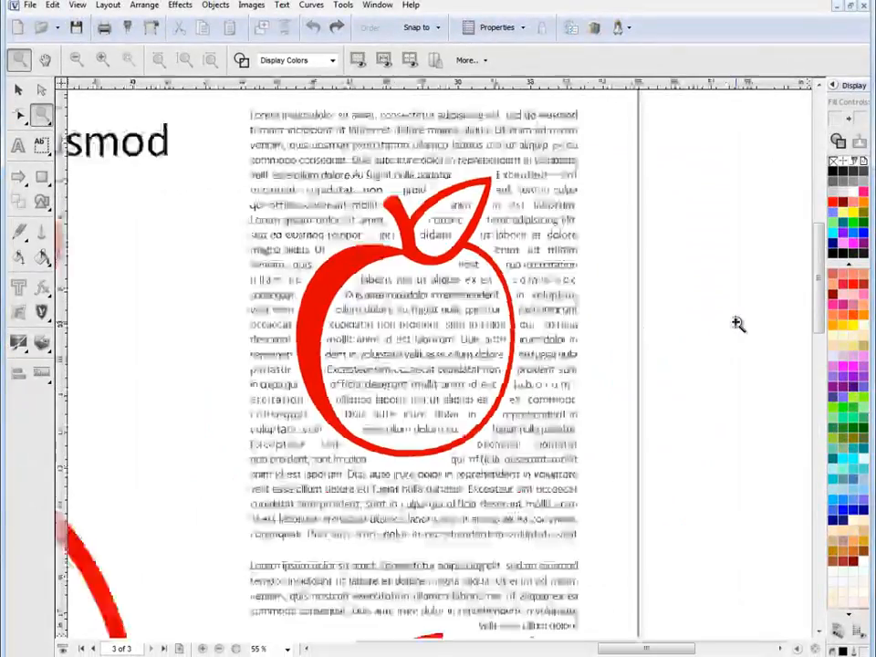
pyautogui.click(19, 91)
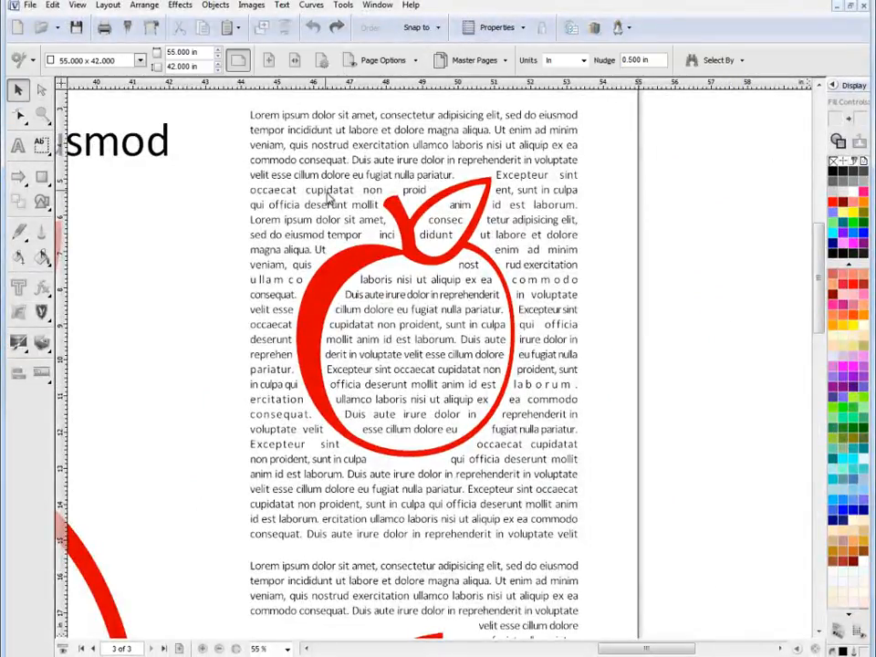
pyautogui.click(347, 253)
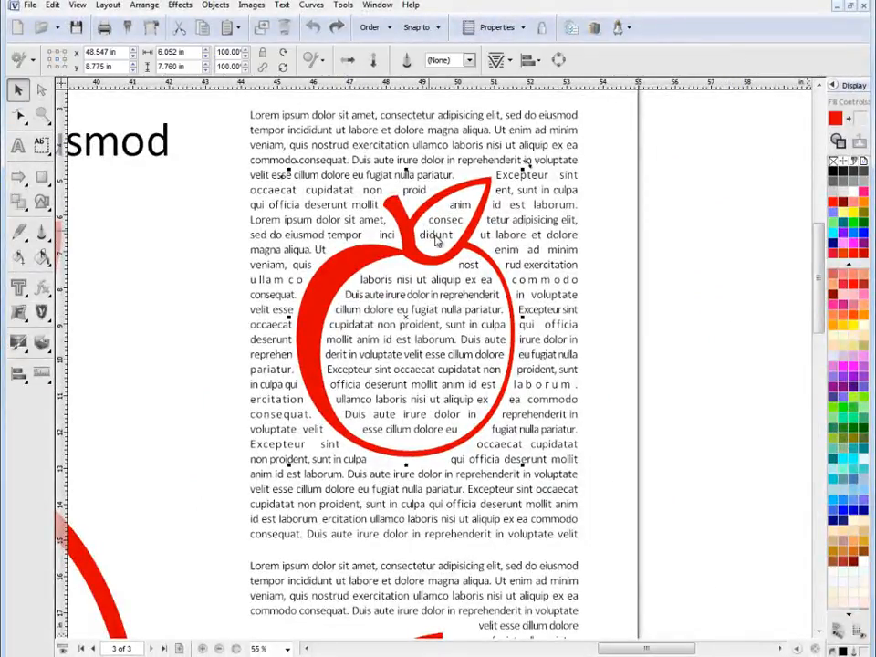
pyautogui.click(511, 62)
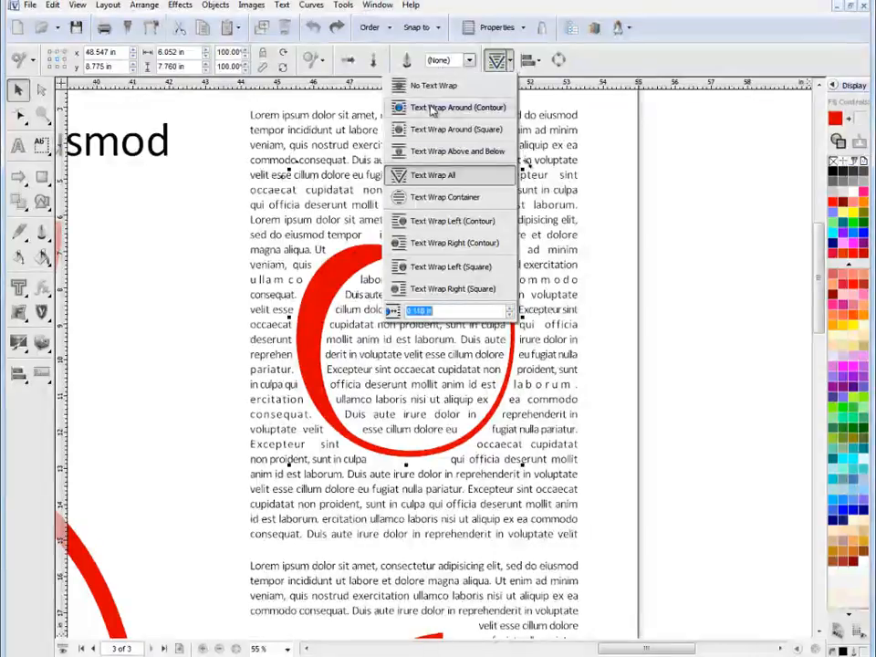
pyautogui.click(785, 272)
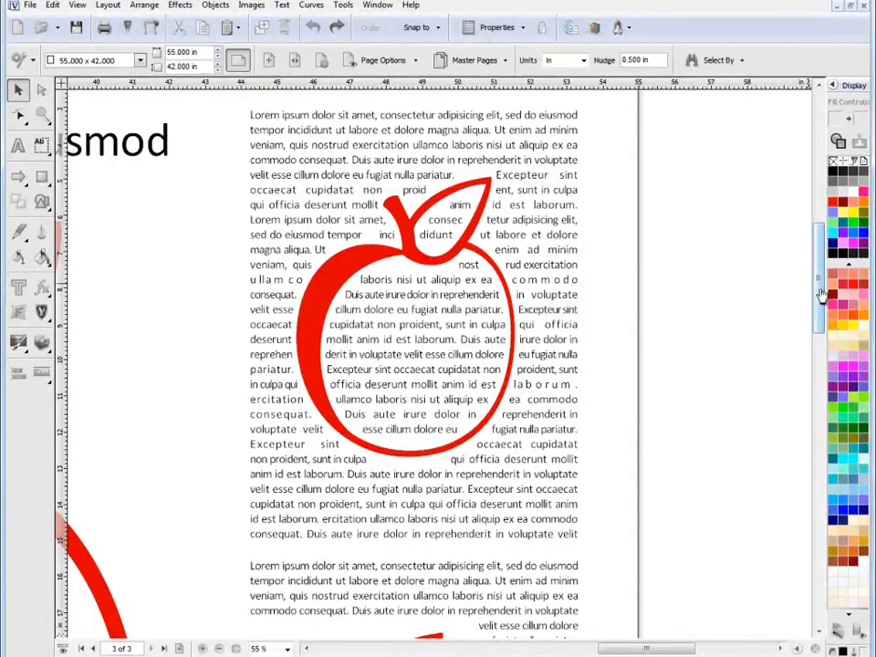
# Select the middle small apple and check which text wrap type and margin it uses
pyautogui.moveTo(818, 295); pyautogui.dragTo(817, 378)
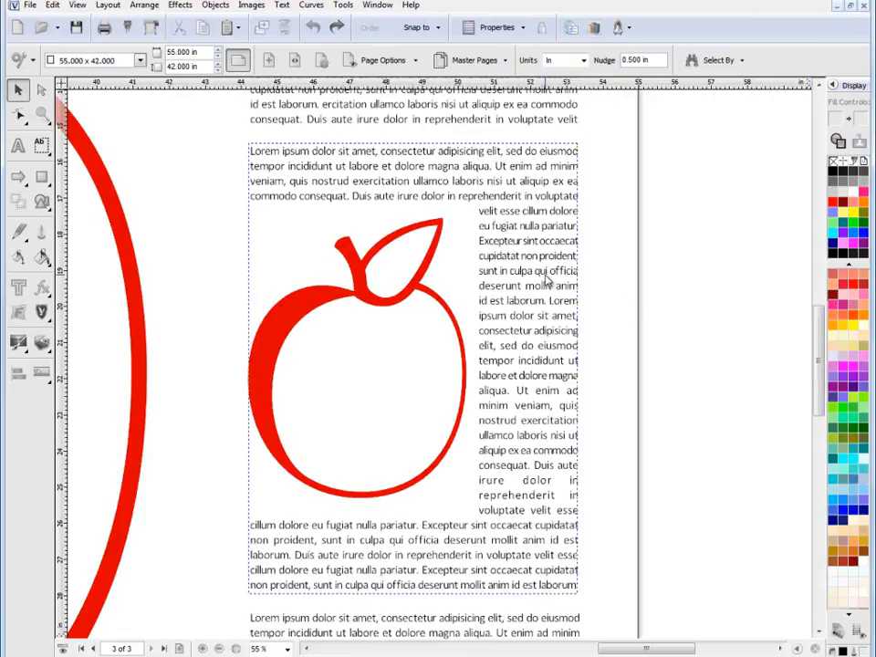
pyautogui.click(415, 219)
pyautogui.click(326, 299)
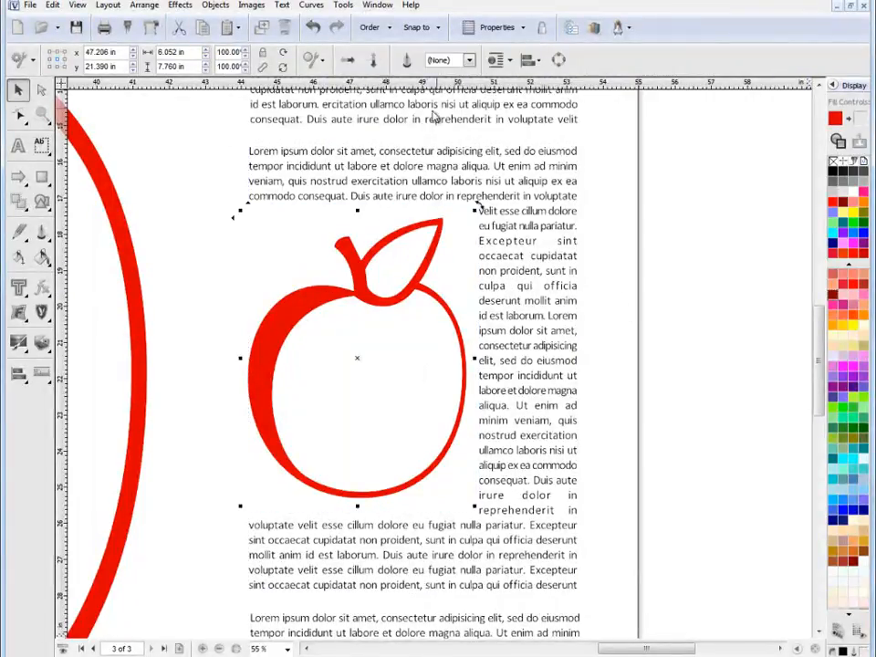
pyautogui.click(495, 59)
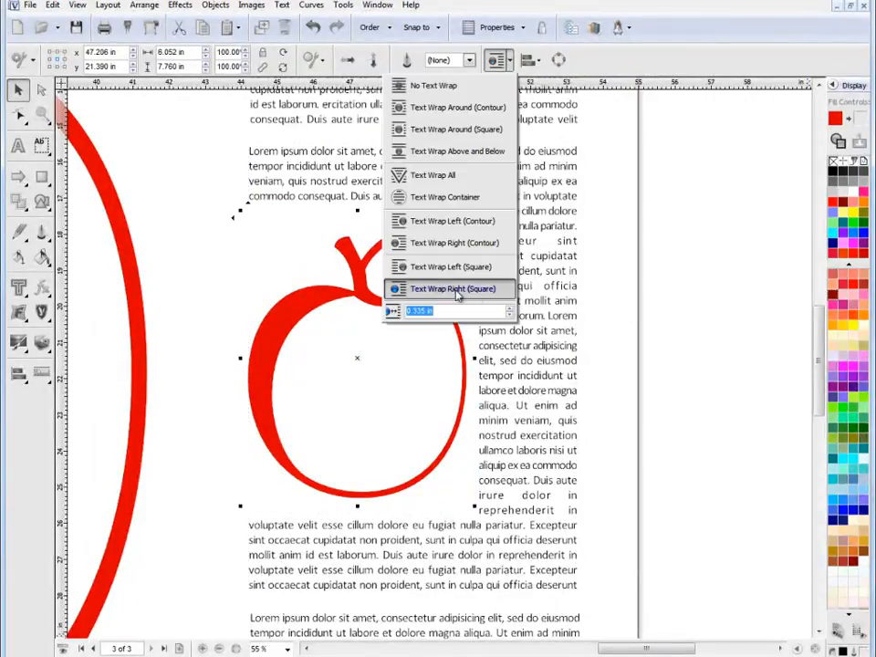
pyautogui.click(657, 300)
# Inspect the text wrap options of the lowest small apple in the side column
pyautogui.moveTo(821, 342); pyautogui.dragTo(804, 444)
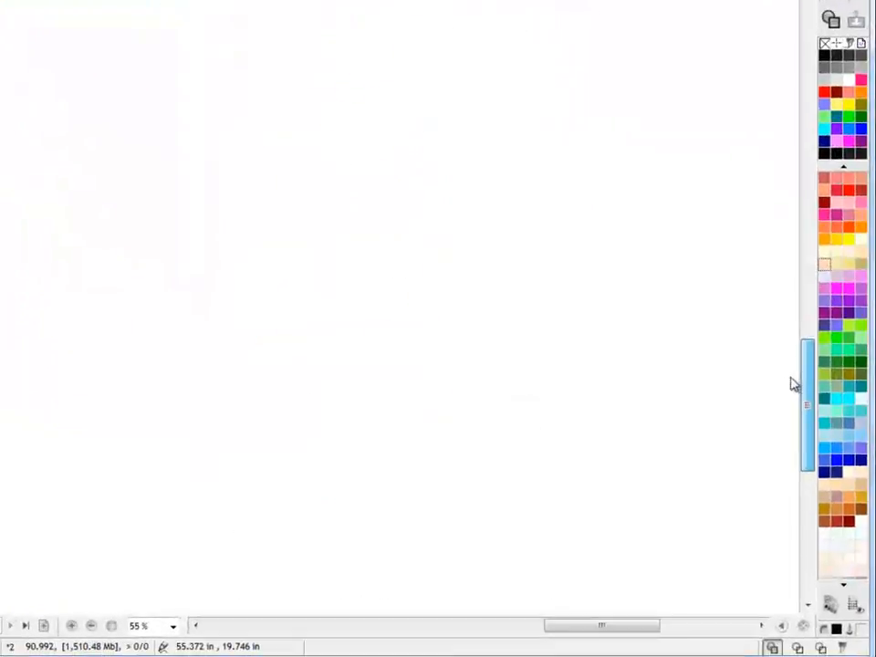
pyautogui.click(390, 109)
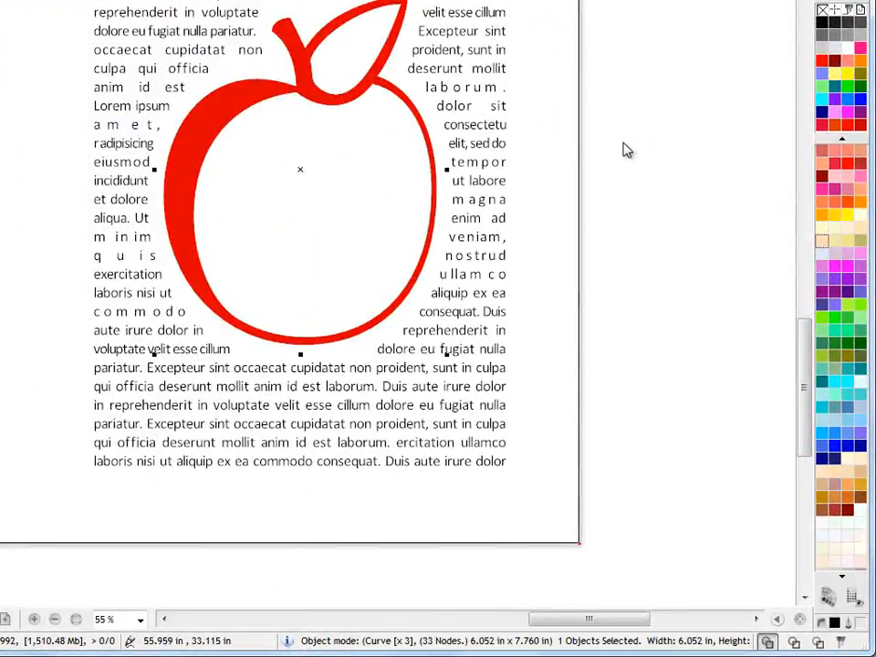
pyautogui.scroll(2, 795, 352)
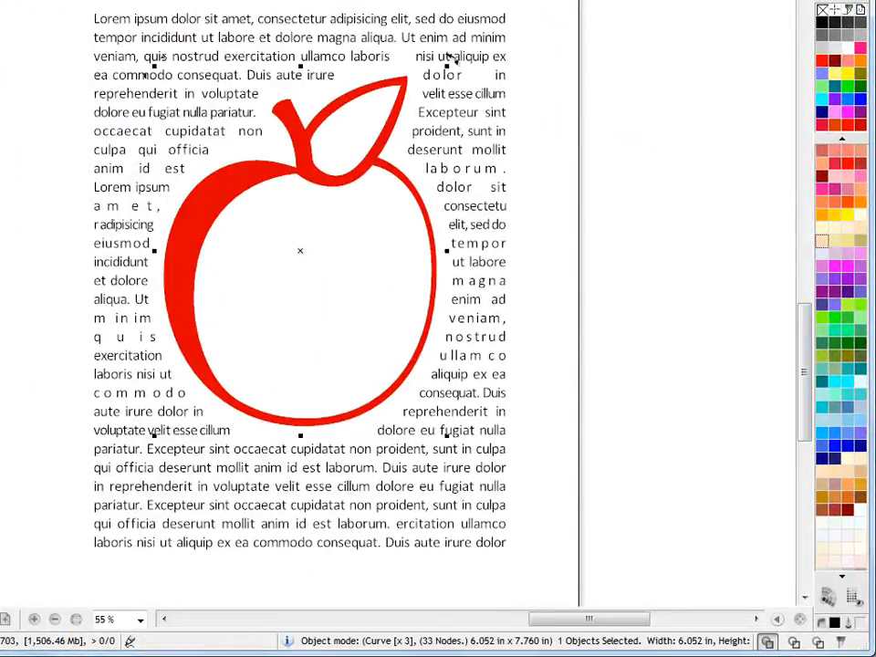
pyautogui.click(273, 2)
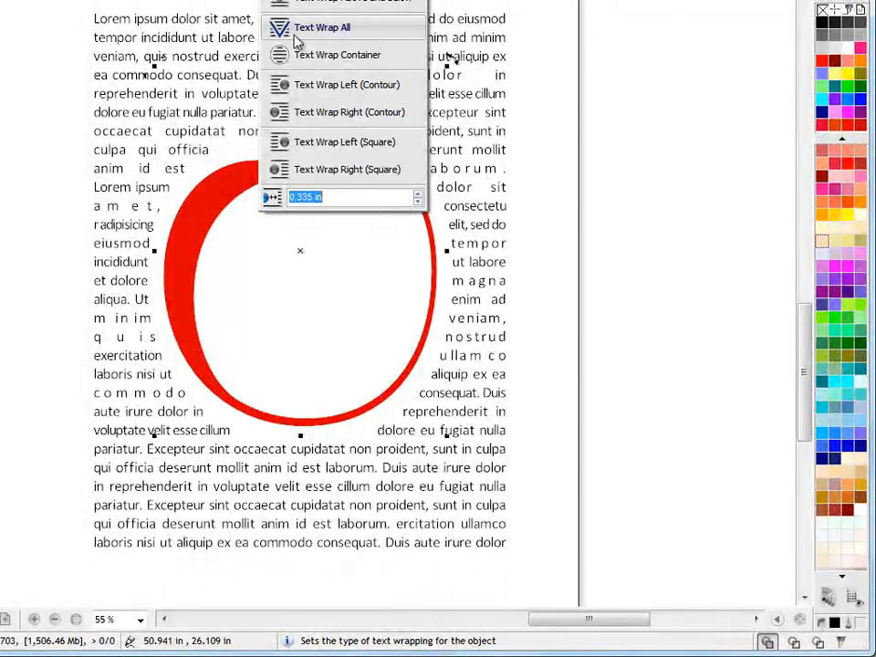
pyautogui.click(726, 304)
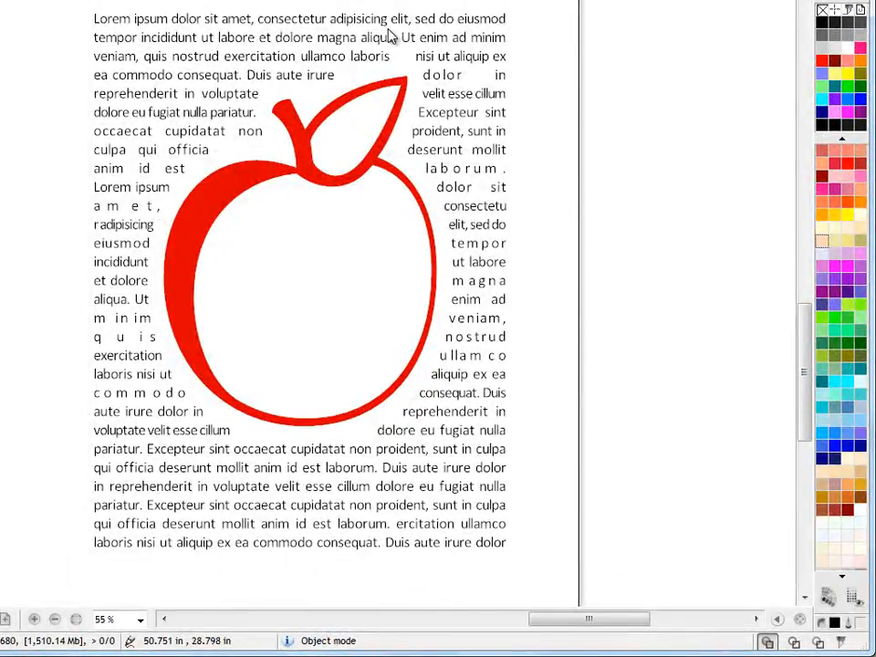
# Select the large red apple and increase its text wrap margin to 3.075 in
pyautogui.moveTo(621, 623); pyautogui.dragTo(506, 626)
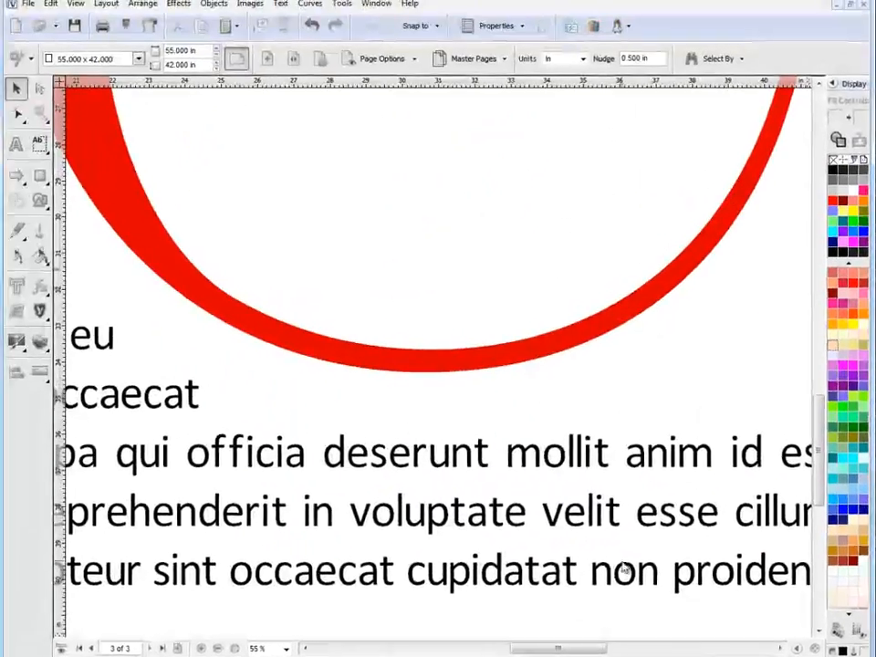
pyautogui.scroll(-4, 624, 570)
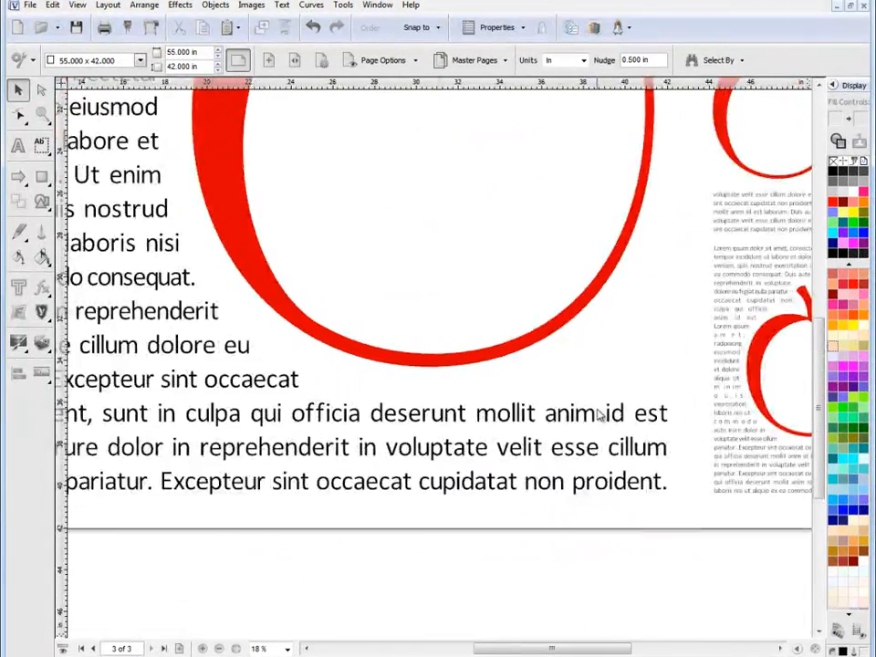
pyautogui.scroll(4, 818, 381)
pyautogui.click(385, 289)
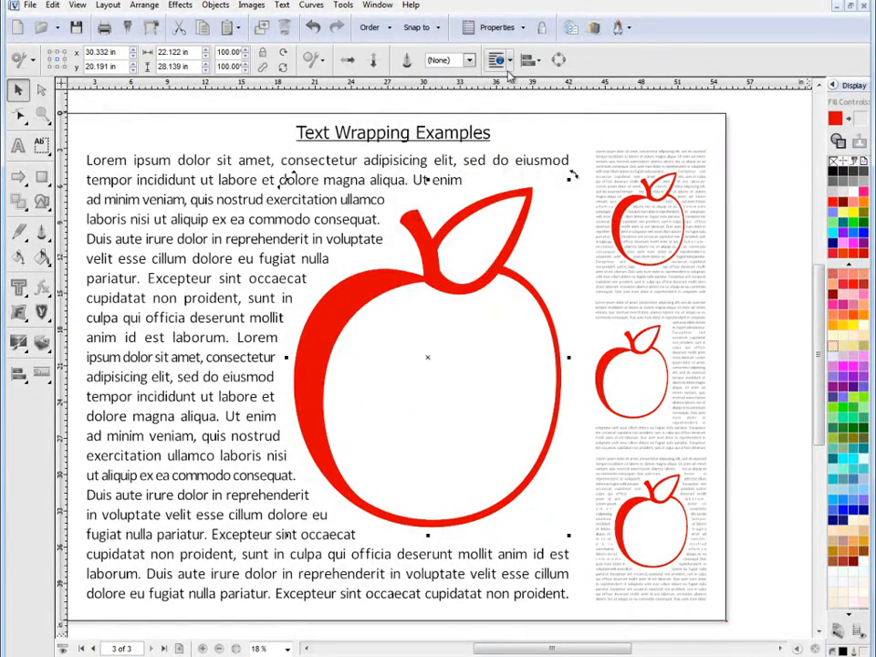
pyautogui.click(502, 60)
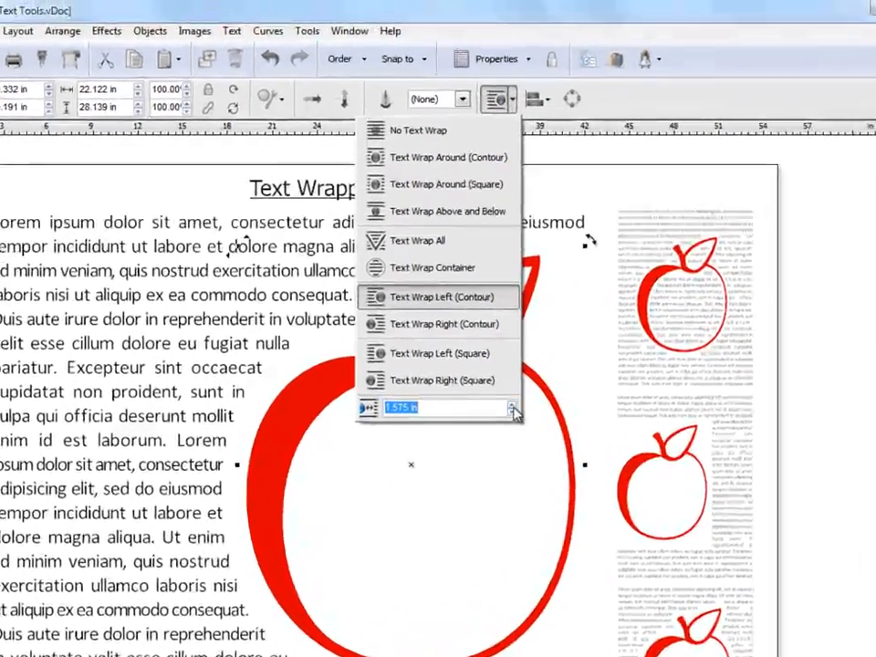
pyautogui.click(510, 322)
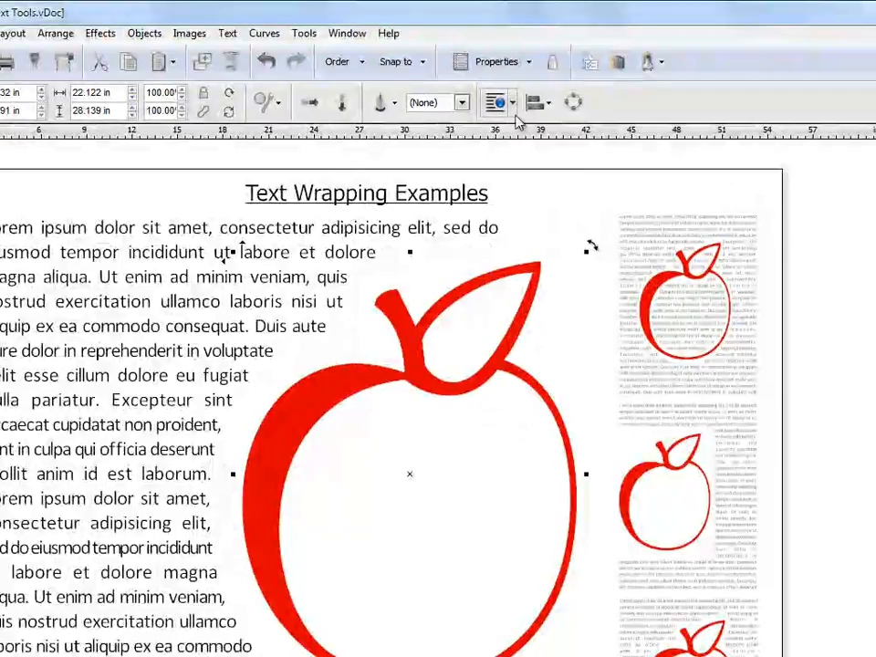
pyautogui.click(511, 103)
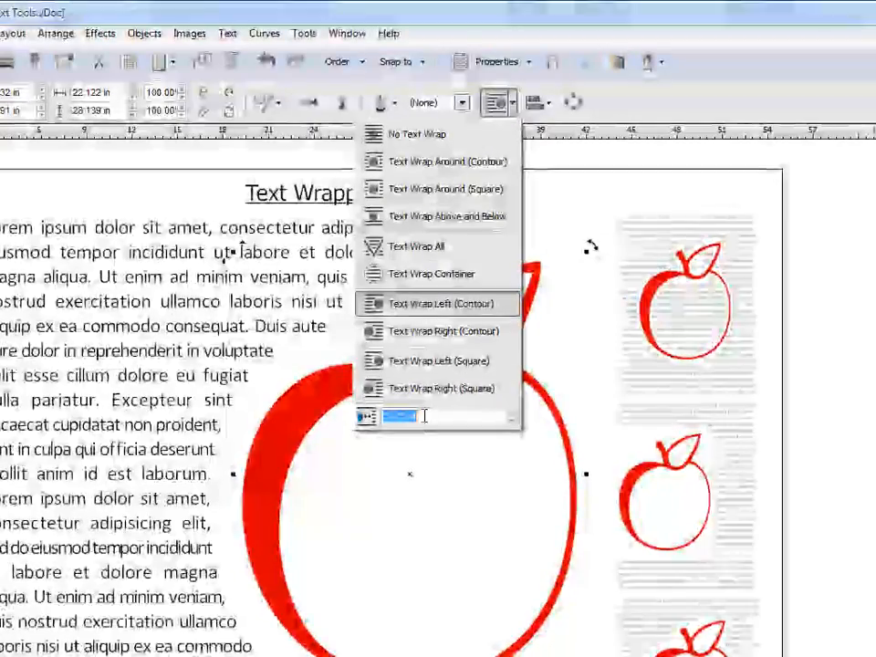
pyautogui.click(510, 412)
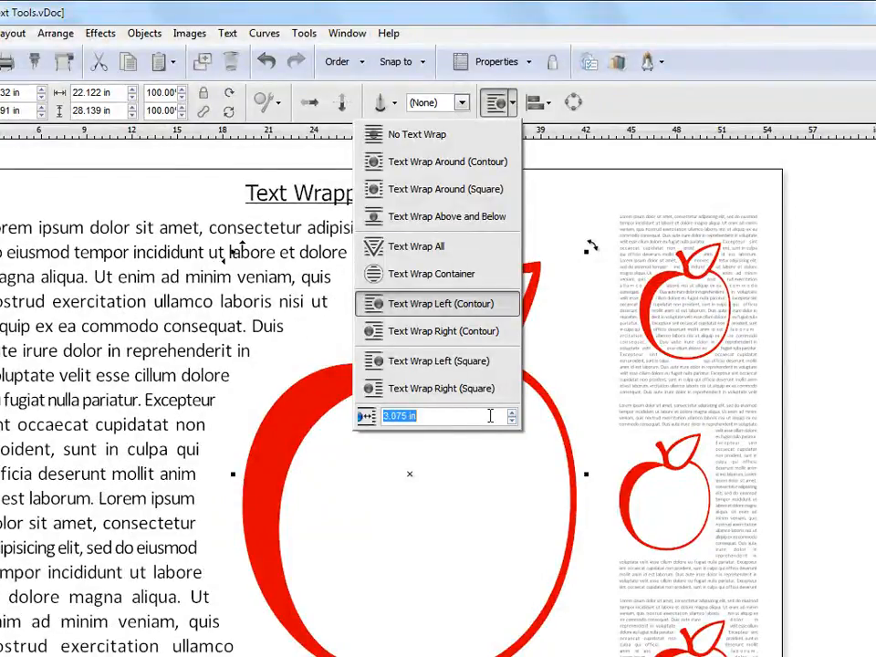
# Reduce the large apple's text wrap margin to 0.575 in
pyautogui.click(512, 422)
pyautogui.click(511, 422)
pyautogui.click(512, 422)
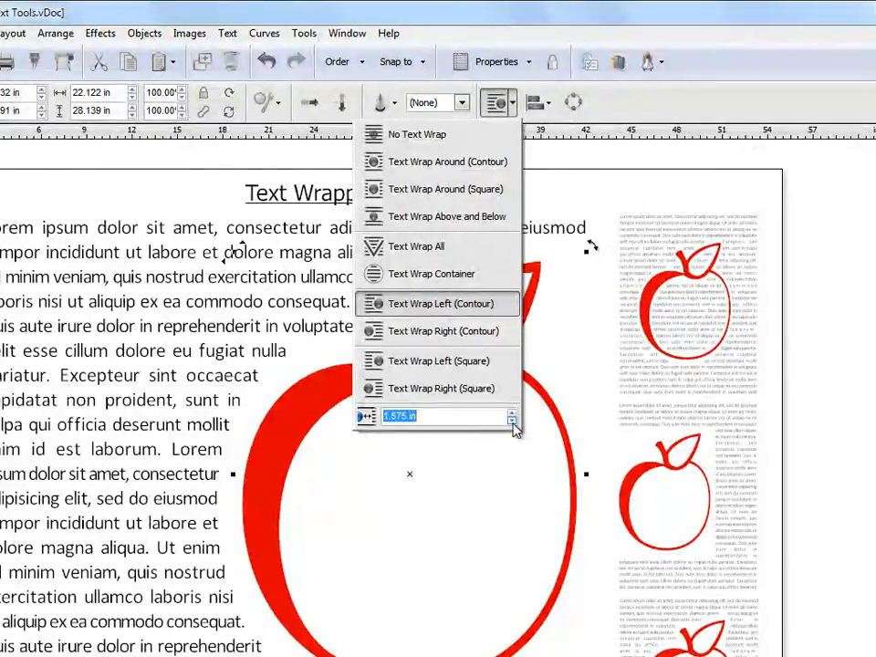
pyautogui.click(511, 422)
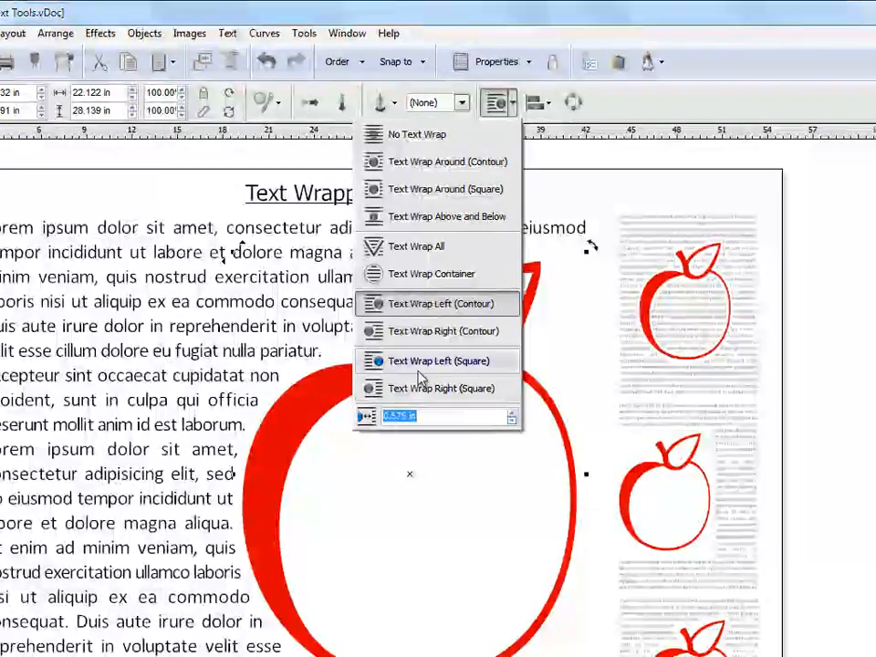
# Set the large apple's text wrap margin to 1.575 in and deselect the apple
pyautogui.click(511, 412)
pyautogui.click(512, 412)
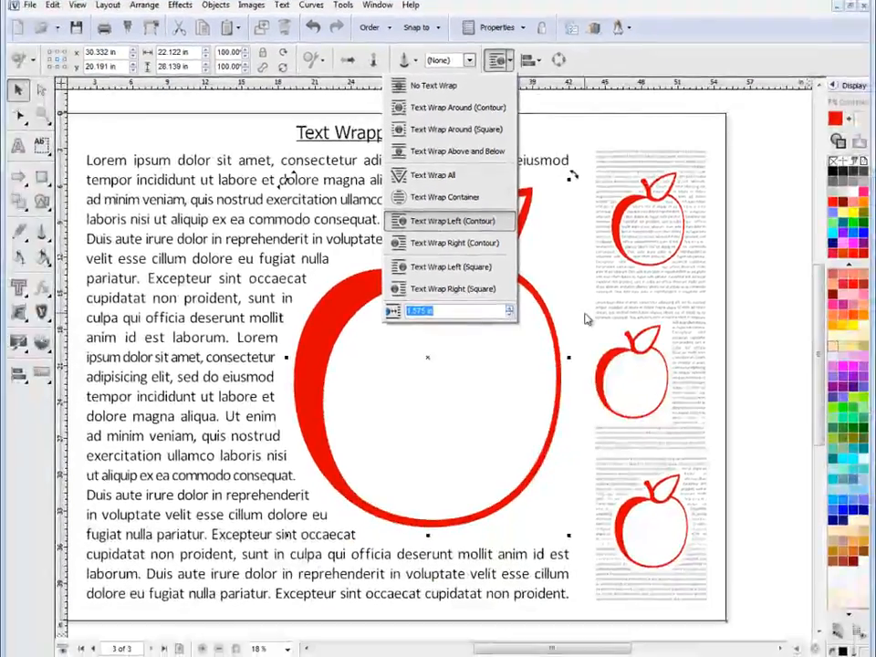
pyautogui.click(757, 311)
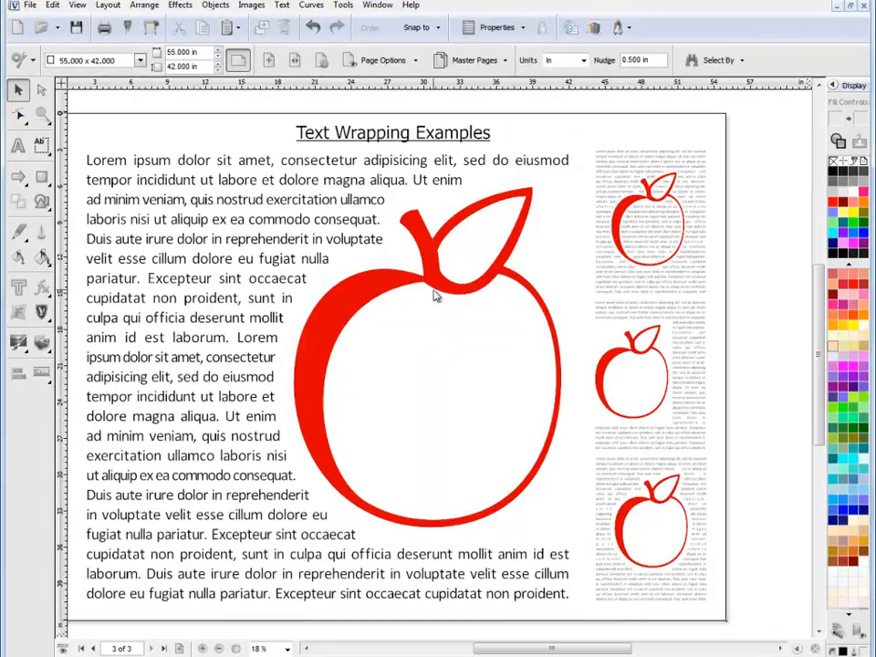
# Select the large lorem ipsum textbox and turn its text wrapping off
pyautogui.click(381, 284)
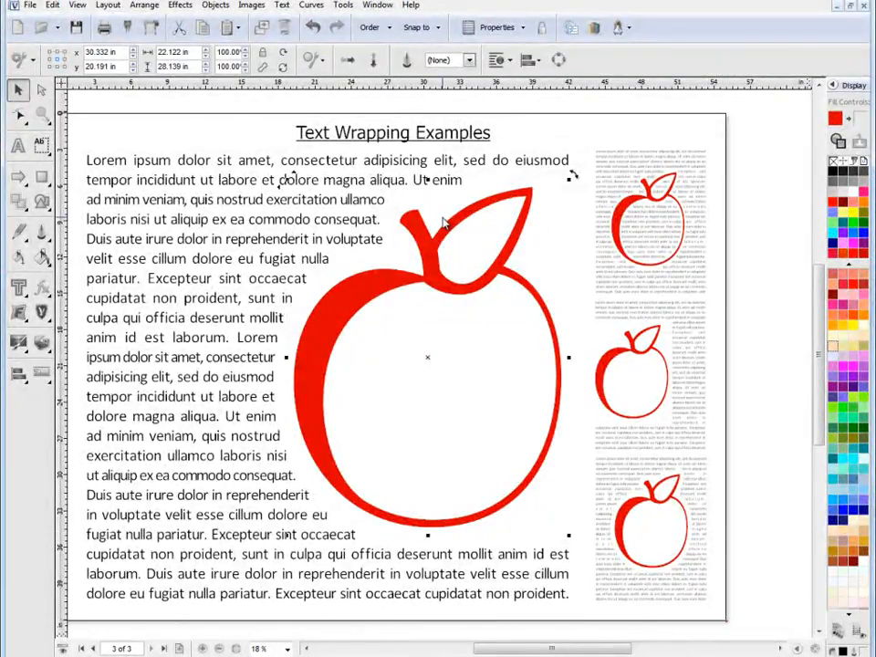
pyautogui.click(400, 199)
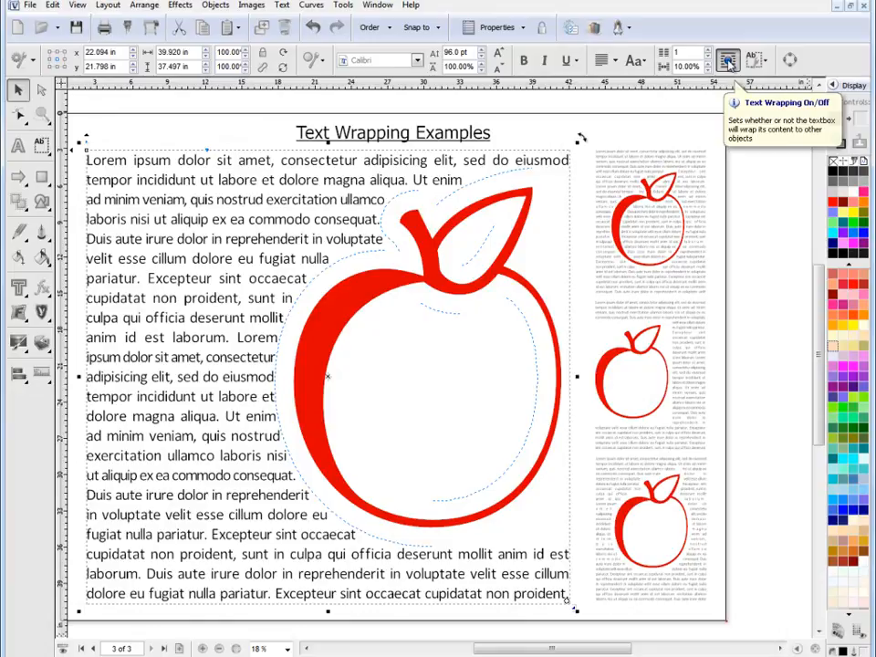
pyautogui.click(730, 62)
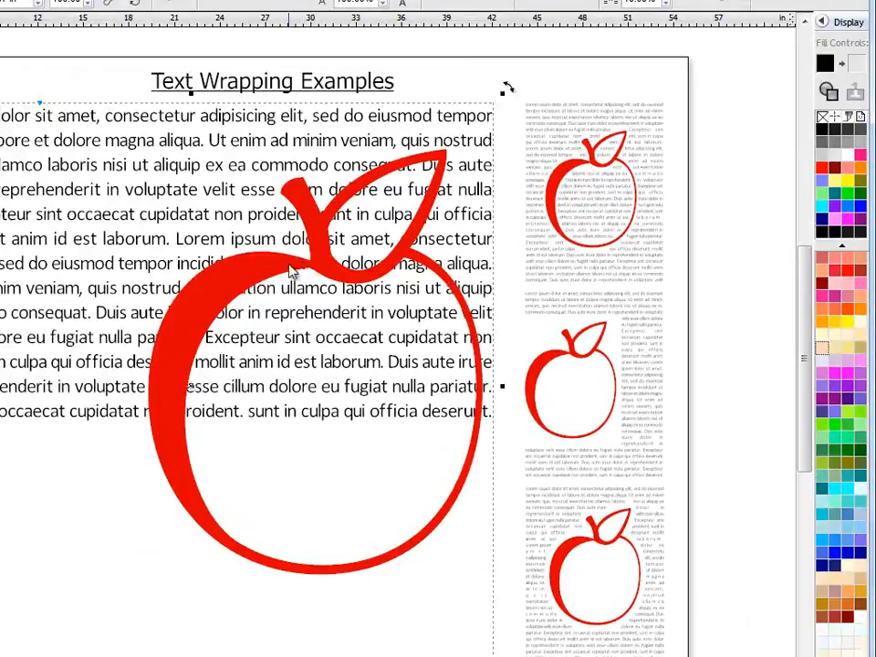
# Select the large apple and check which text wrap type it has while the textbox's wrapping is off
pyautogui.click(179, 448)
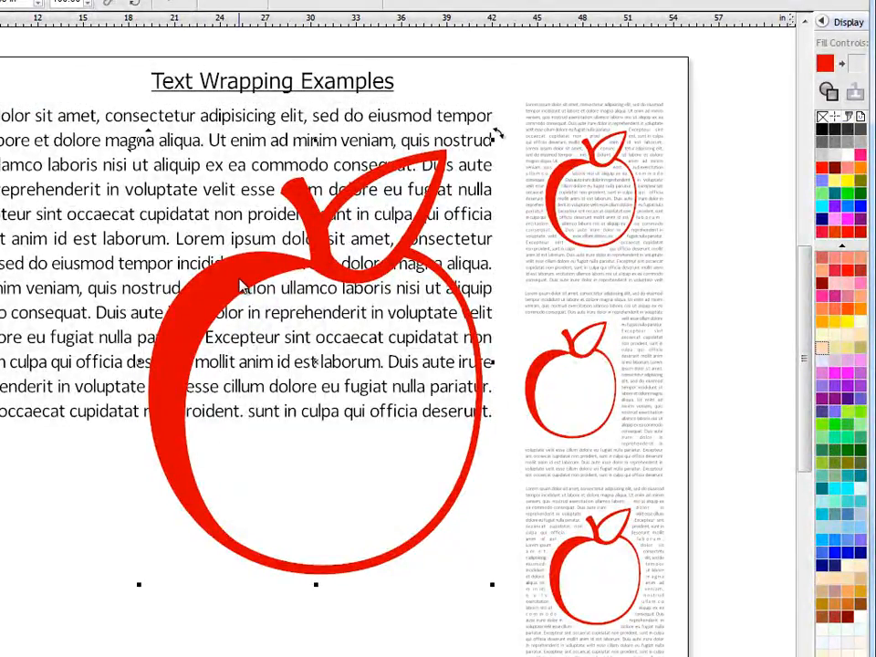
pyautogui.doubleClick(193, 298)
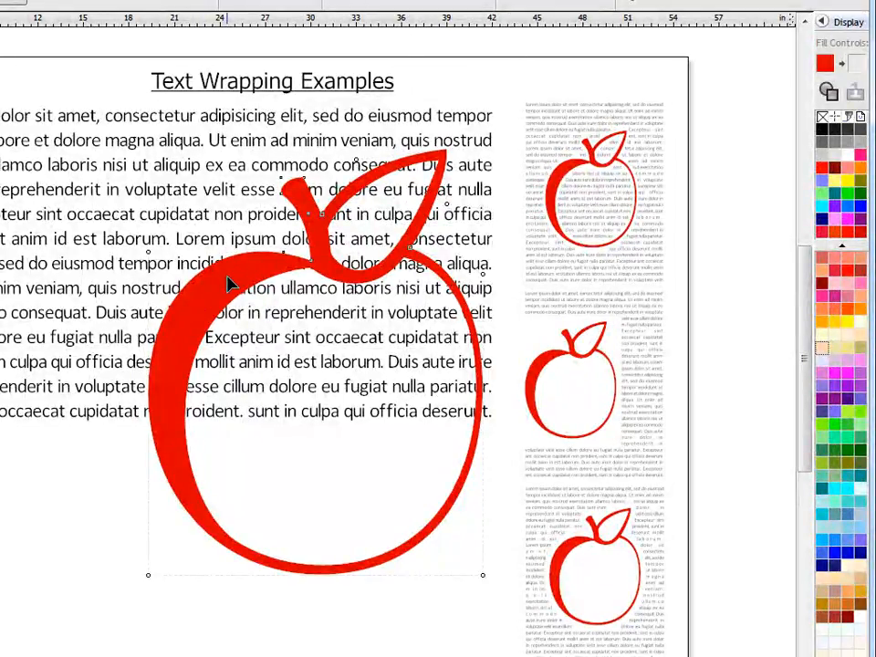
pyautogui.press('space')
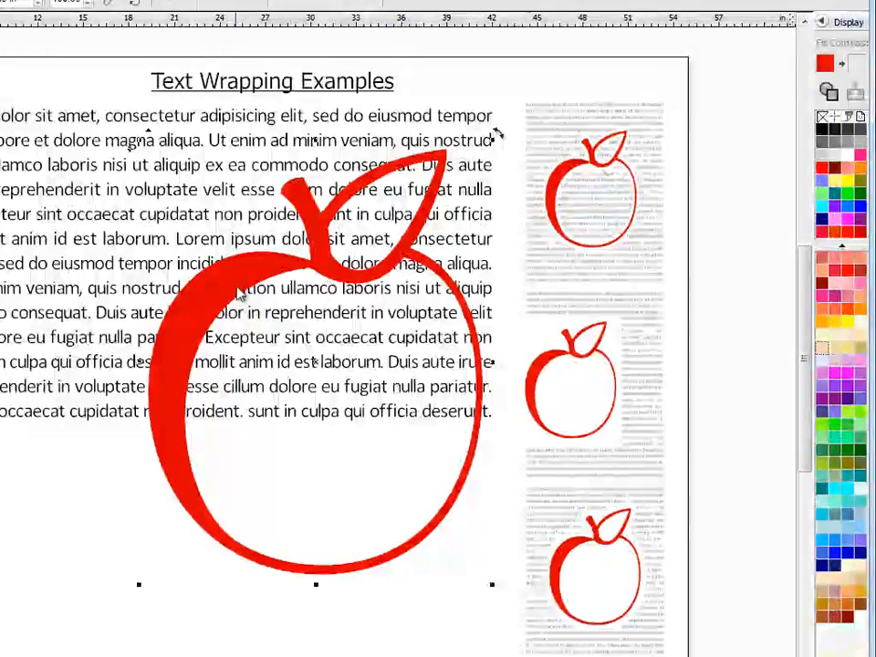
pyautogui.click(423, 5)
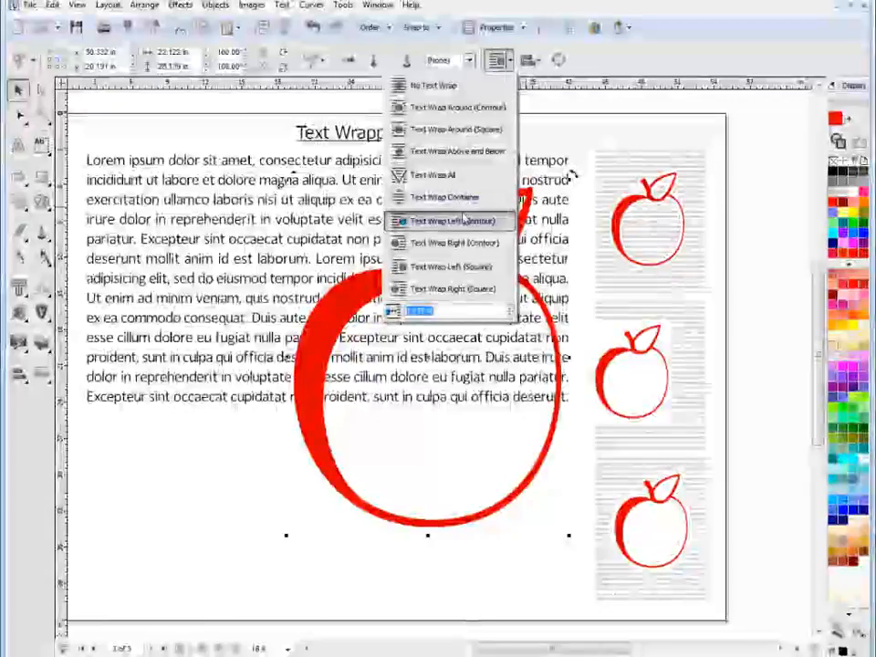
# Select the large lorem ipsum textbox and turn its text wrapping on again
pyautogui.click(463, 220)
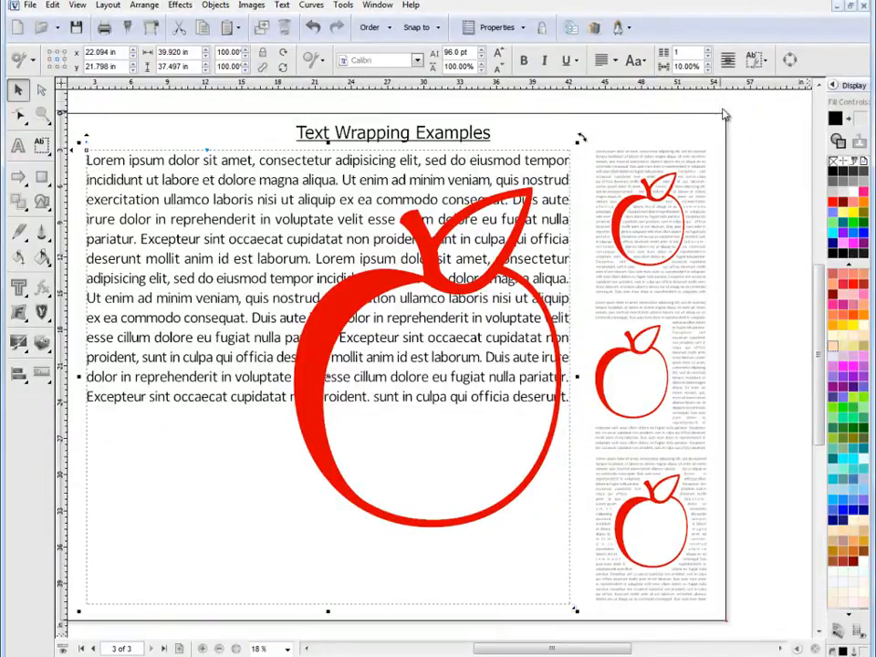
pyautogui.click(735, 62)
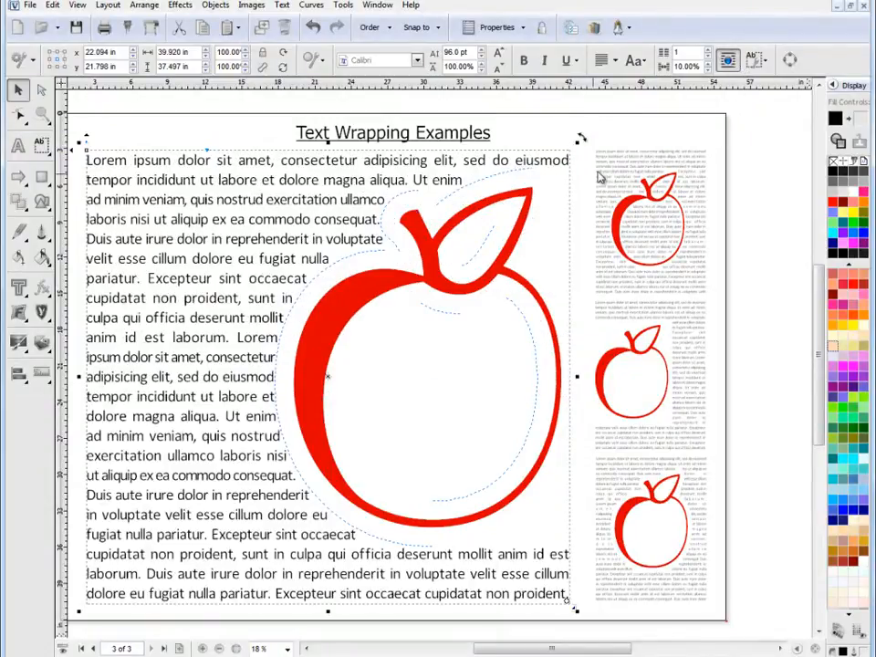
# Change the large apple's text wrap type to Text Wrap Left (Square)
pyautogui.click(342, 333)
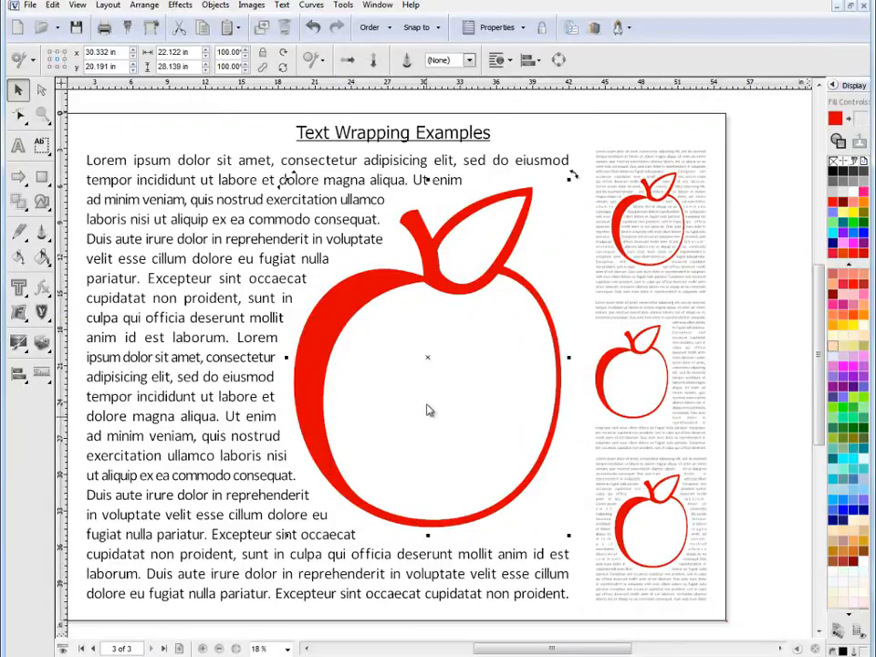
pyautogui.click(508, 61)
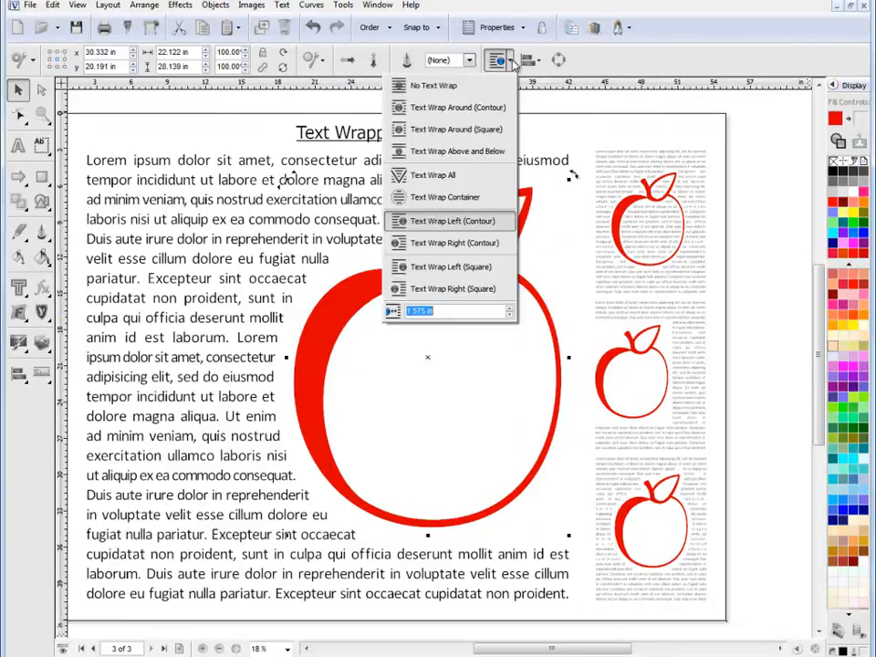
pyautogui.click(461, 268)
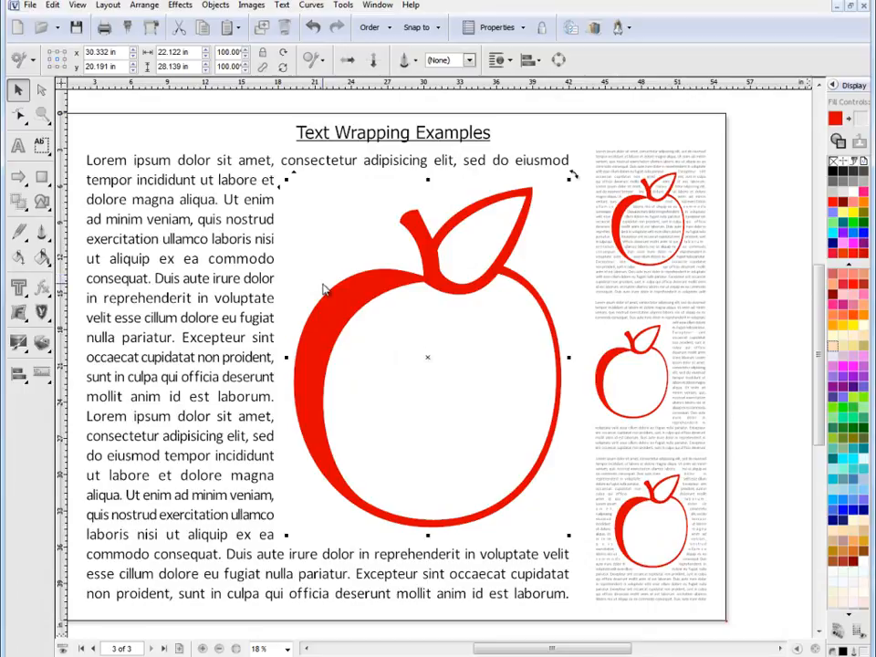
# Set the large apple's wrap type to No Text Wrap and select the large lorem ipsum textbox to check its wrap setting
pyautogui.click(343, 304)
pyautogui.click(346, 306)
pyautogui.click(511, 60)
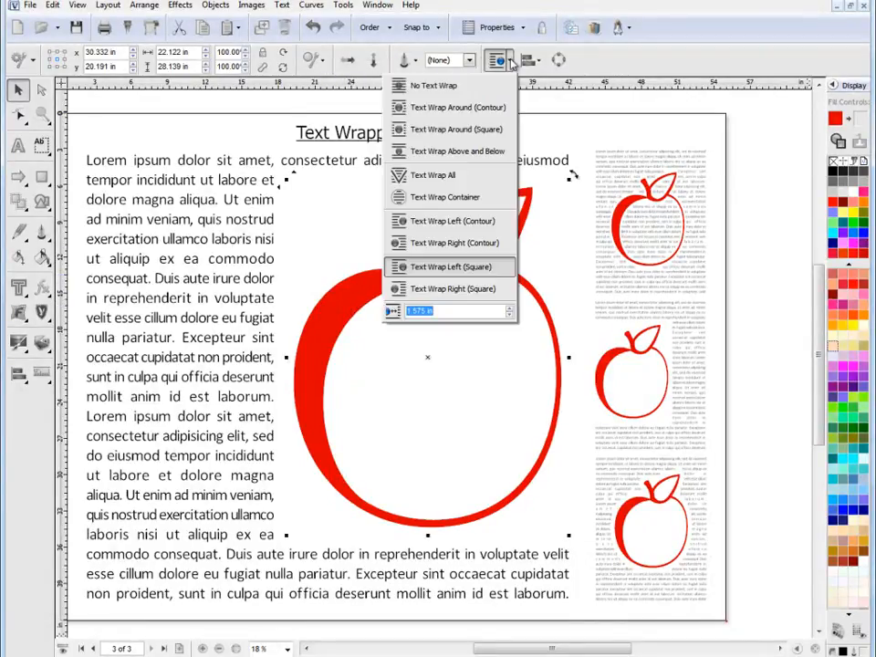
pyautogui.click(441, 86)
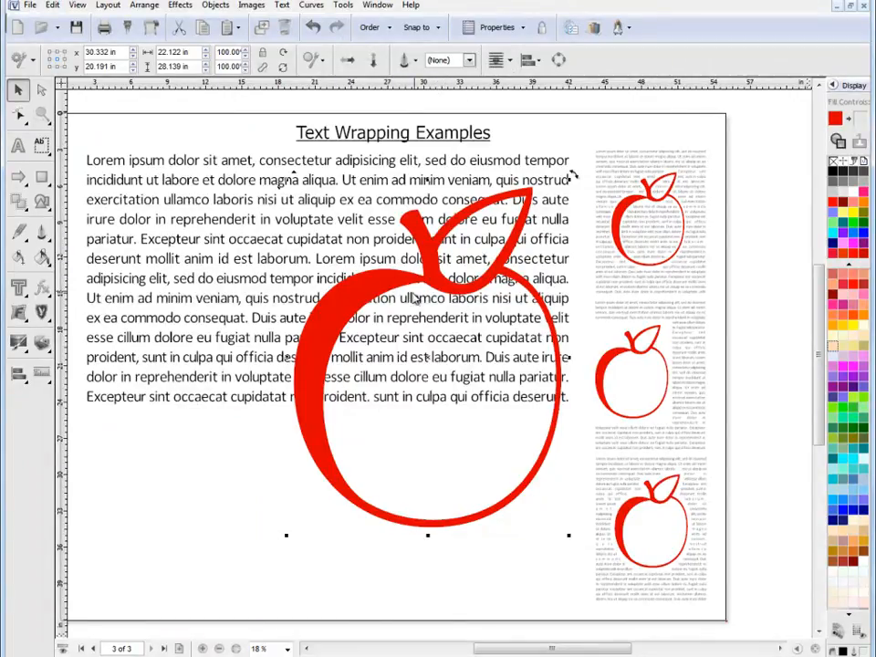
pyautogui.click(241, 251)
pyautogui.click(199, 241)
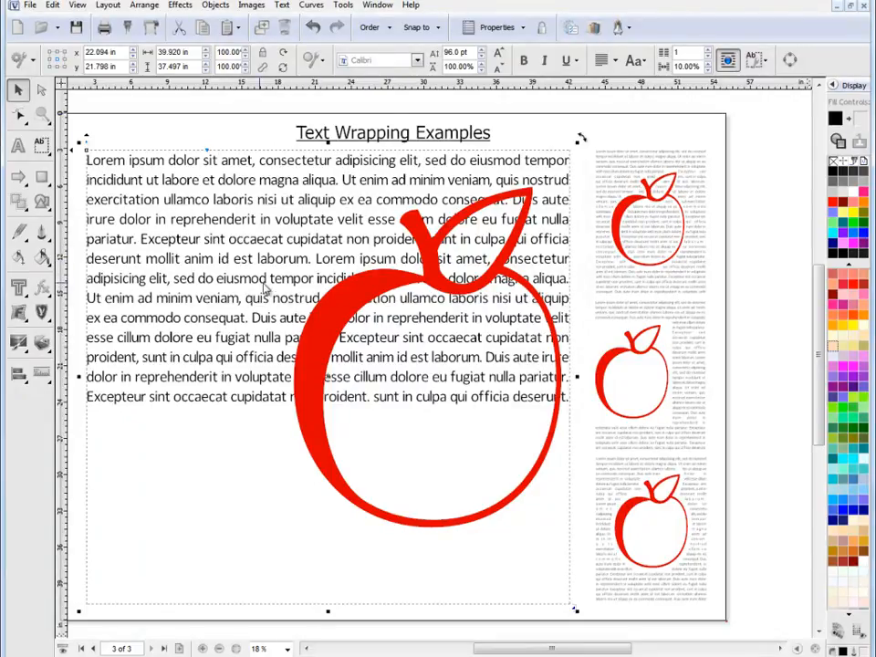
# Select the large apple and set its text wrap type to Text Wrap Left (Square)
pyautogui.click(368, 301)
pyautogui.click(415, 287)
pyautogui.click(497, 59)
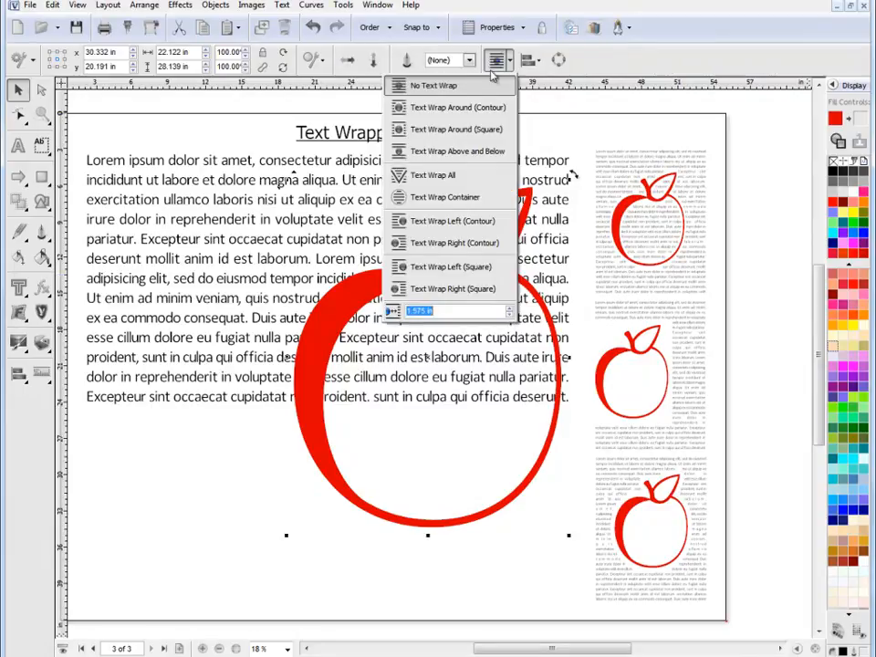
pyautogui.click(447, 269)
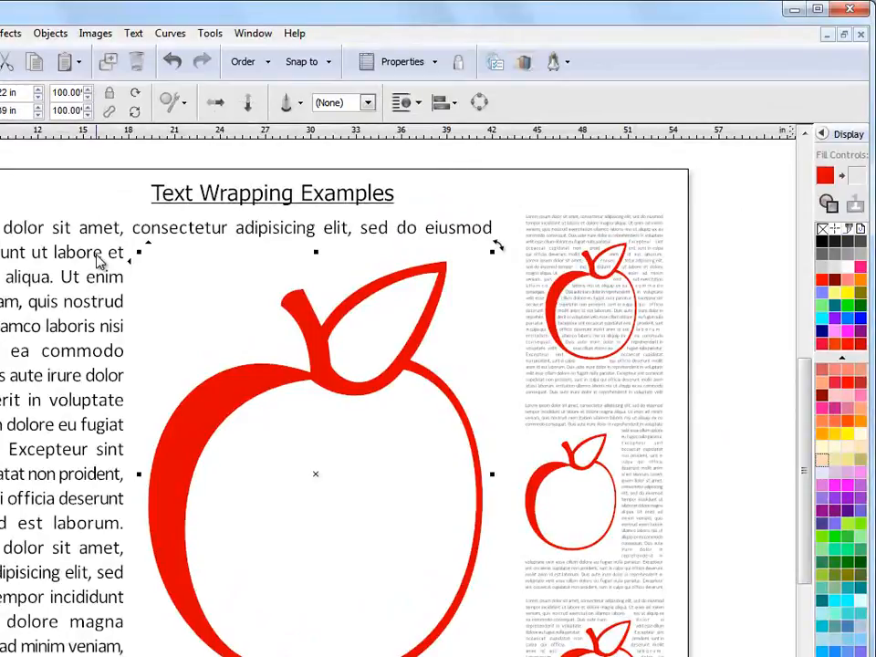
# Select the large lorem ipsum textbox and check the state of its Text Wrapping option among the text commands
pyautogui.click(98, 258)
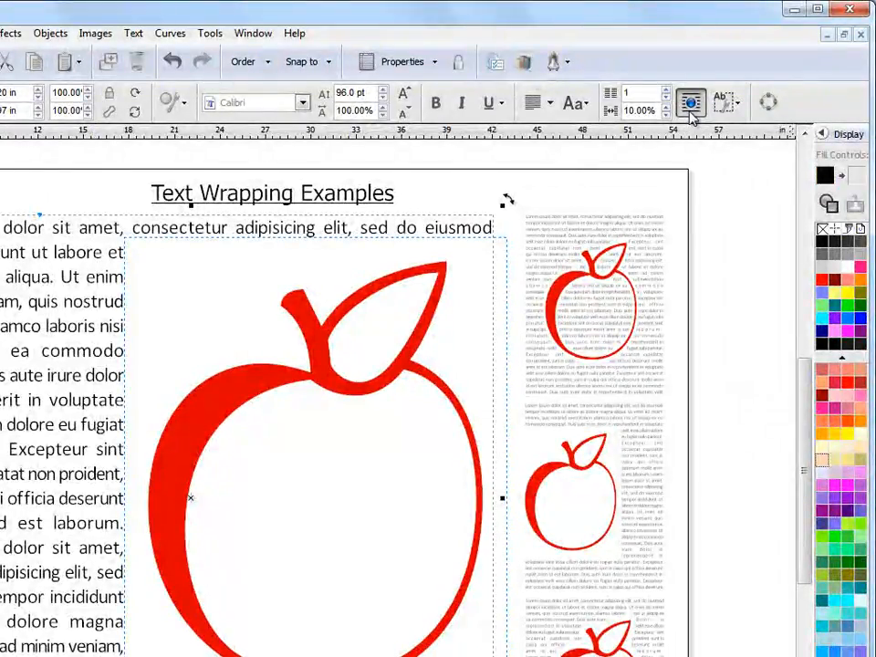
pyautogui.click(144, 34)
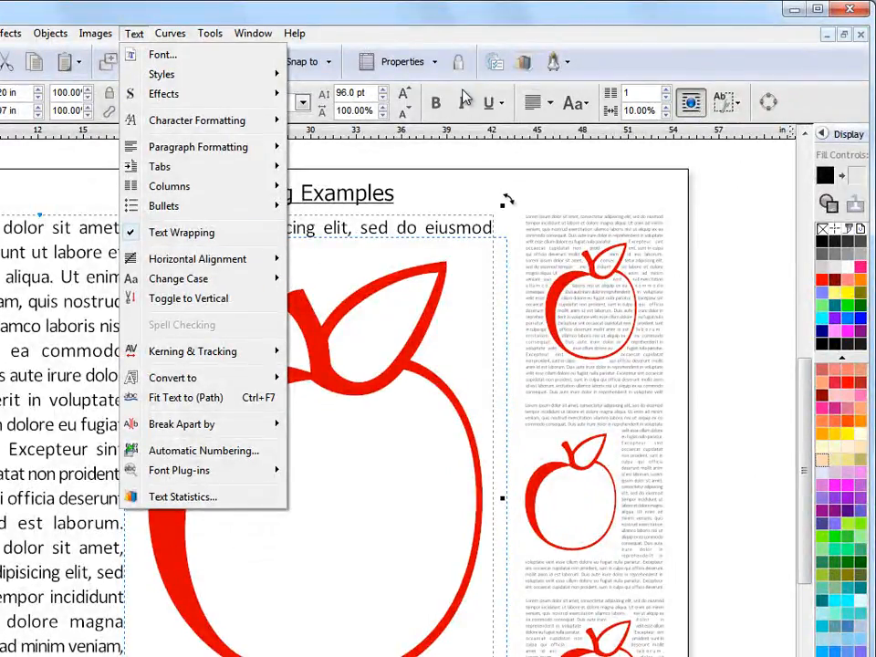
pyautogui.click(447, 16)
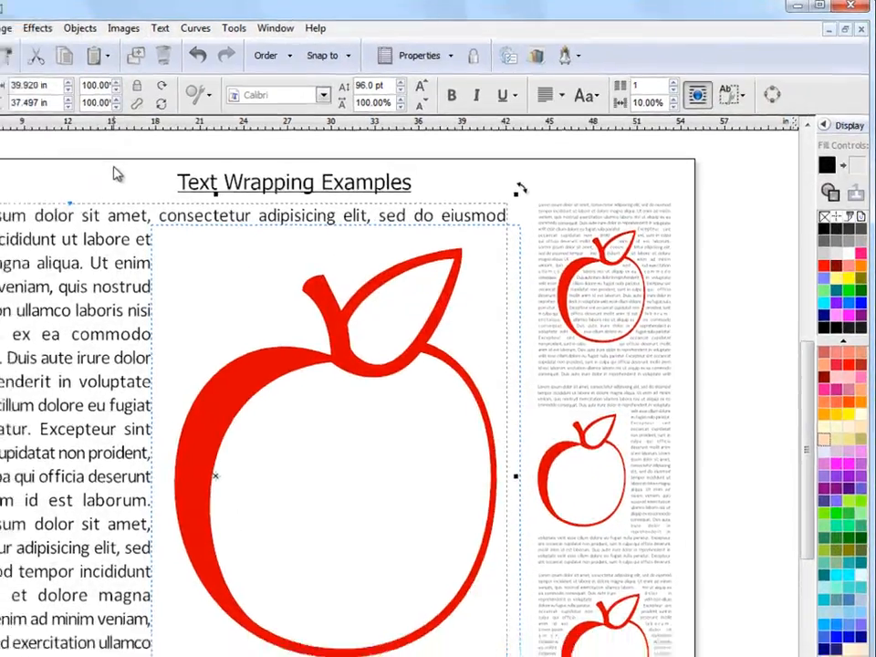
# Select the word "aliqua" in the large textbox with the Text tool and locate Text Wrap on/off among its textbox tools
pyautogui.click(81, 180)
pyautogui.rightClick(219, 196)
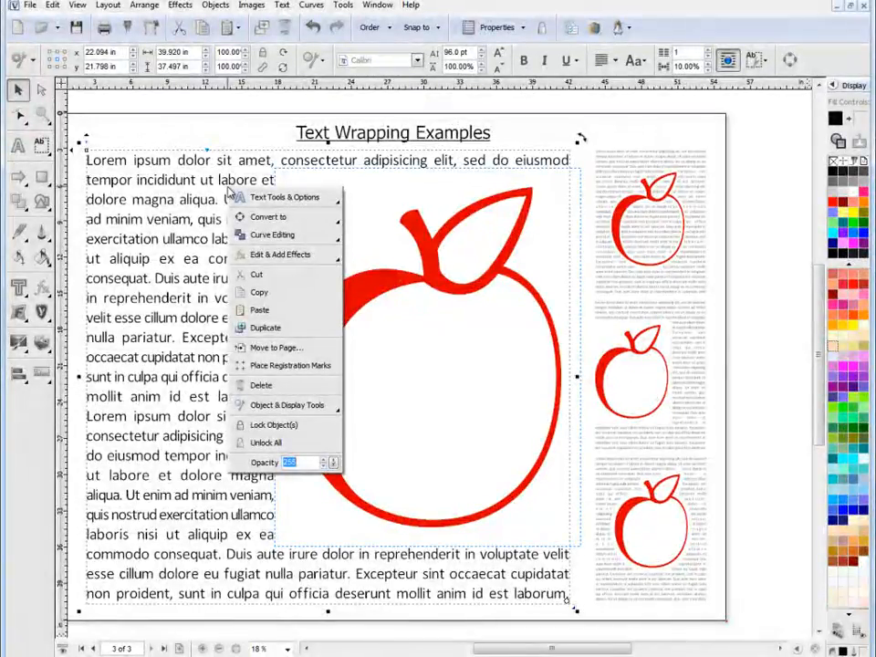
pyautogui.moveTo(282, 203)
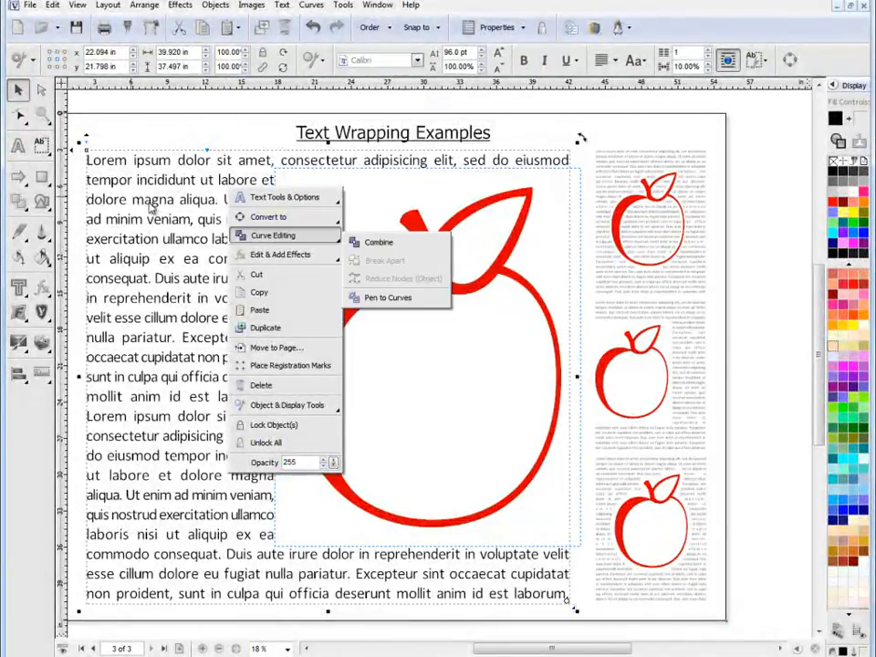
pyautogui.click(18, 148)
pyautogui.click(202, 200)
pyautogui.doubleClick(201, 199)
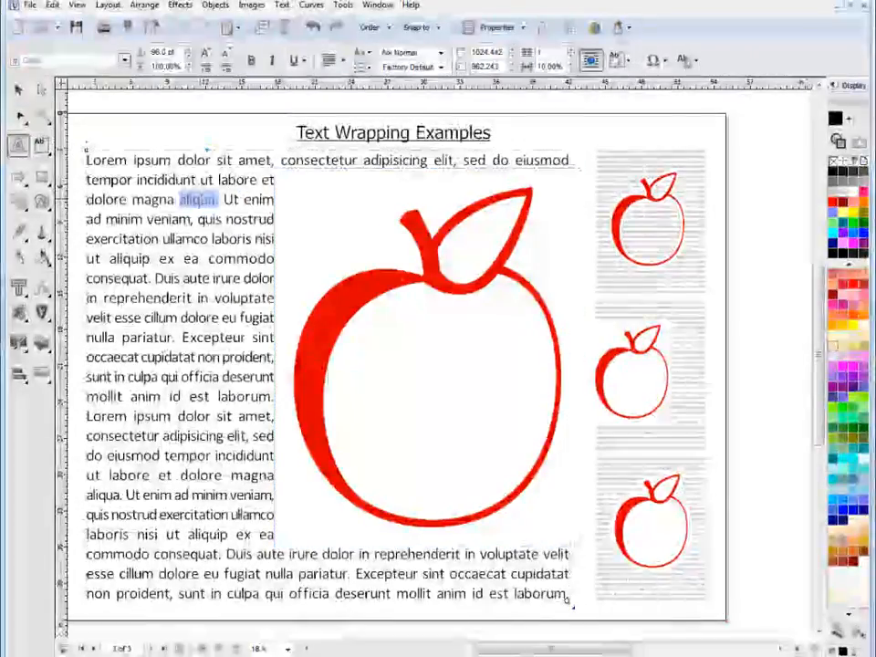
pyautogui.rightClick(202, 202)
pyautogui.moveTo(284, 305)
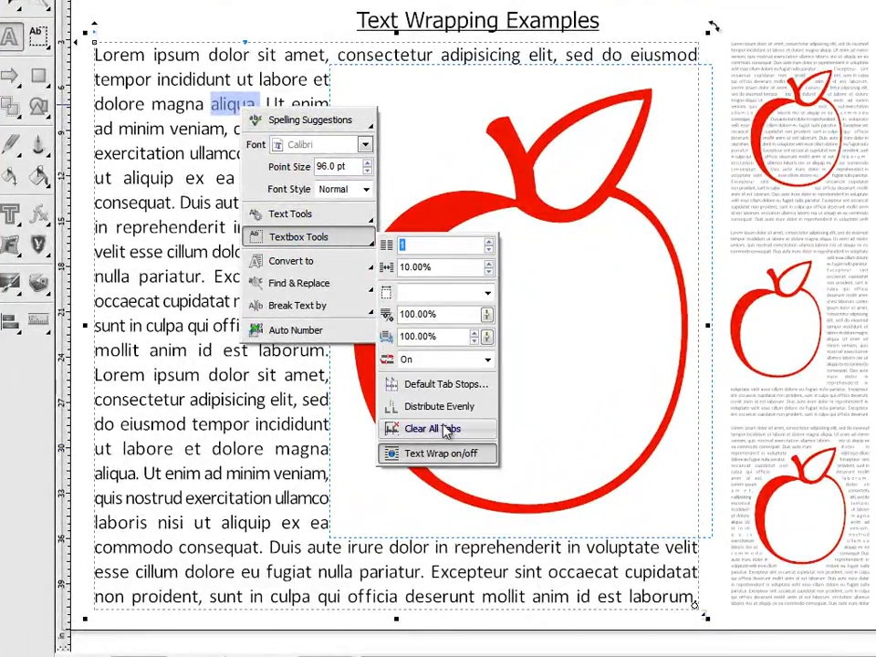
pyautogui.click(442, 455)
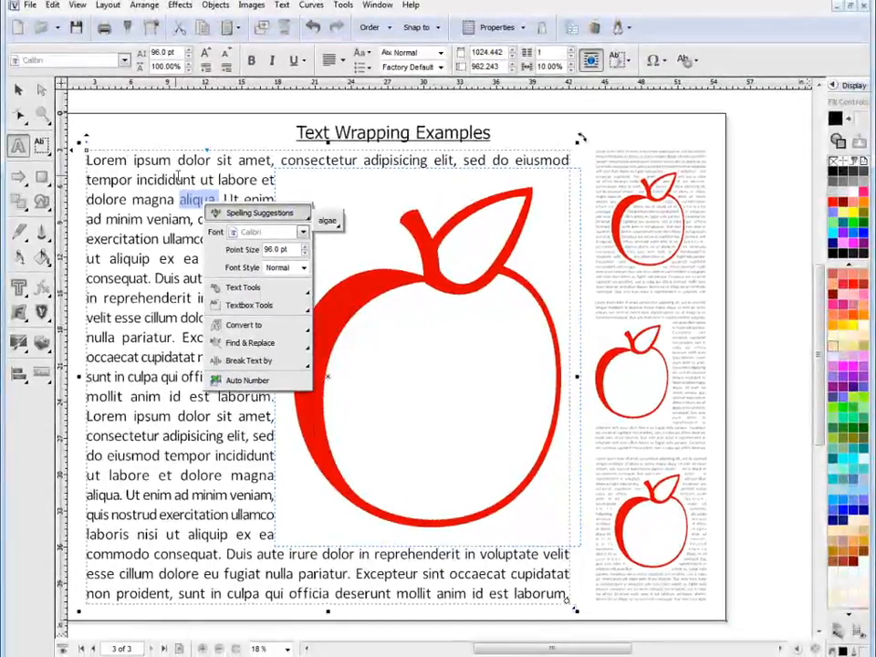
pyautogui.click(20, 92)
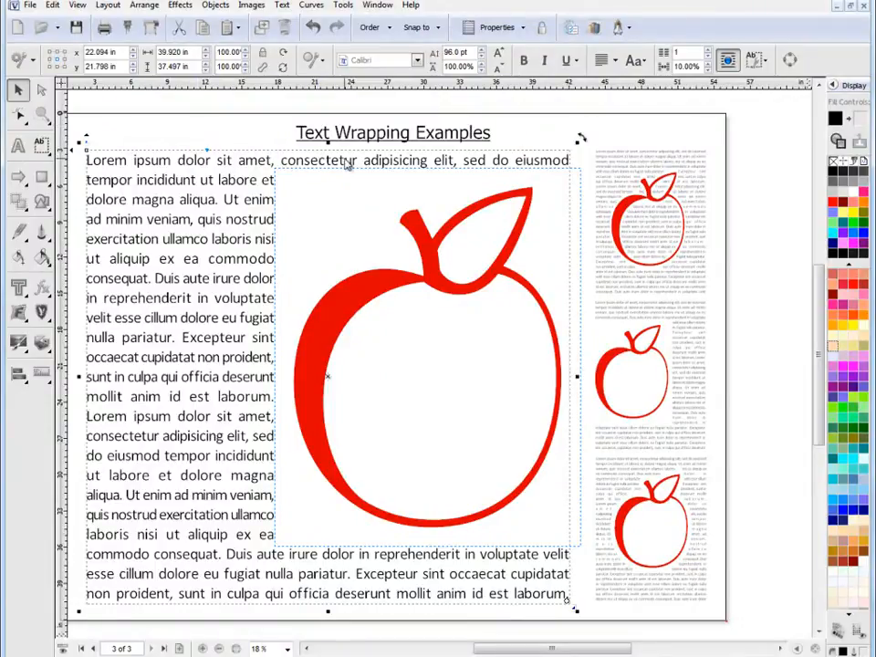
# Select the large apple, review the available text wrap types and its current one, and clear the selection
pyautogui.click(372, 294)
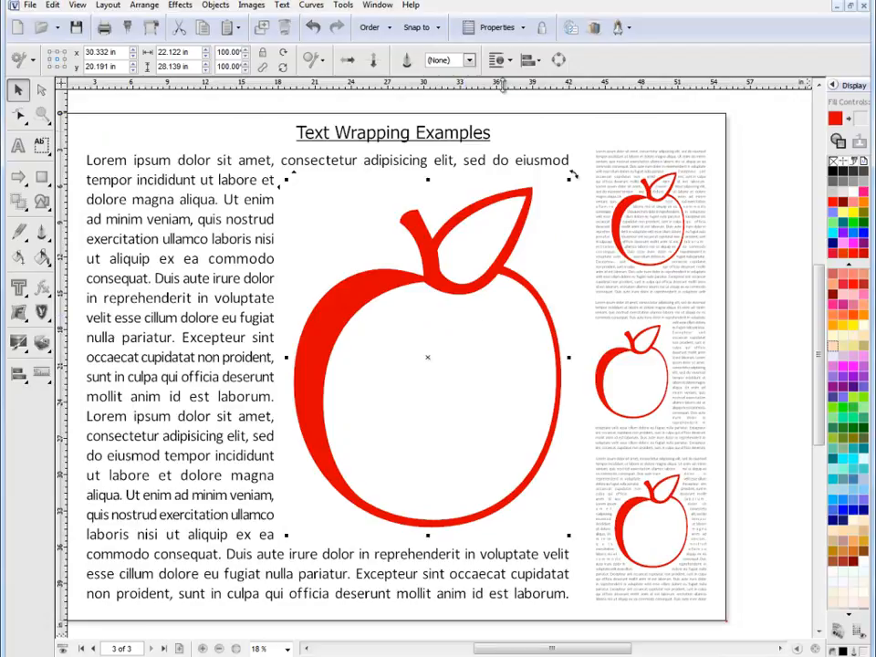
pyautogui.click(512, 61)
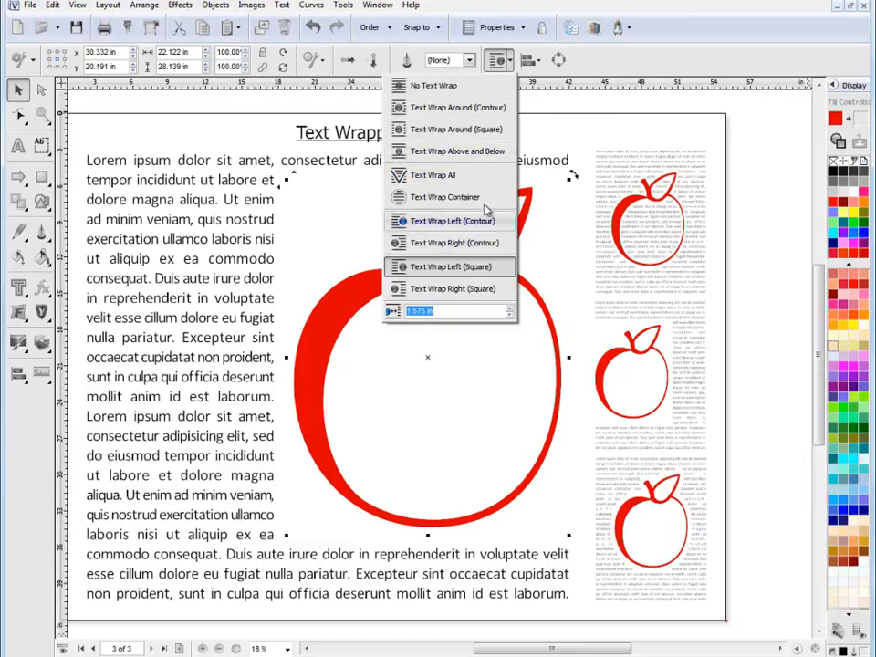
pyautogui.click(584, 137)
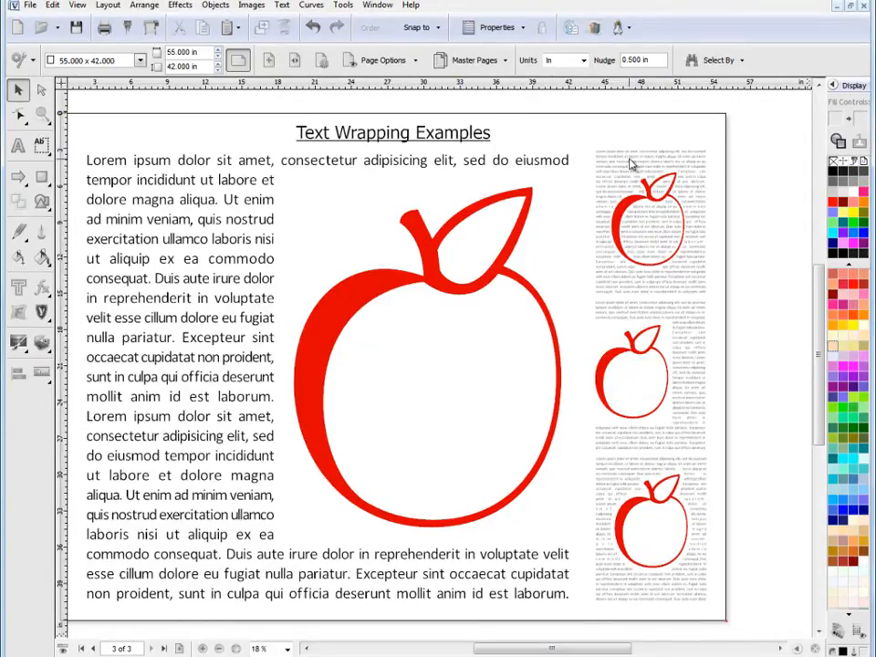
# Select the uppermost small apple, check its text wrap type and margin, and clear the selection
pyautogui.click(619, 211)
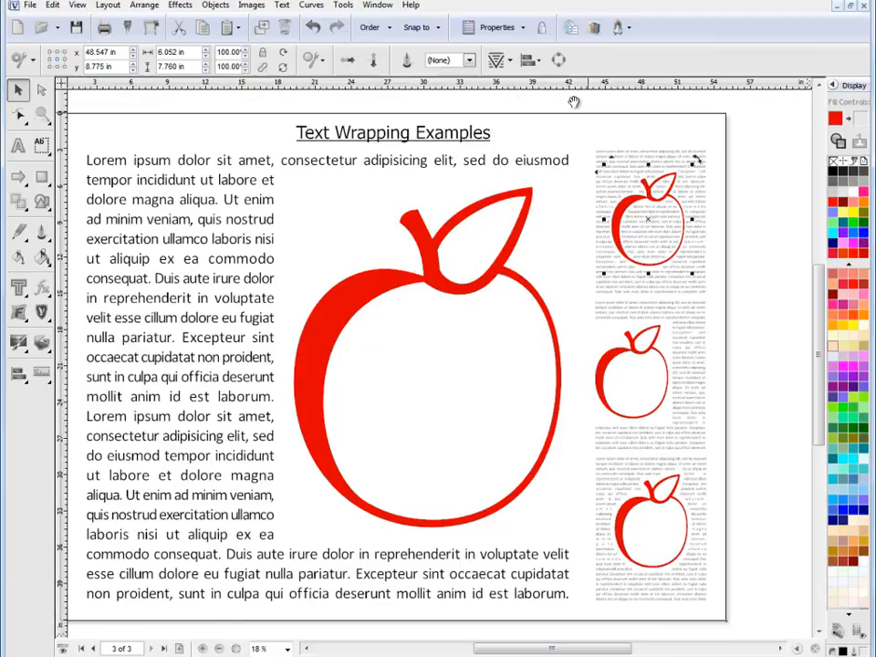
pyautogui.click(508, 60)
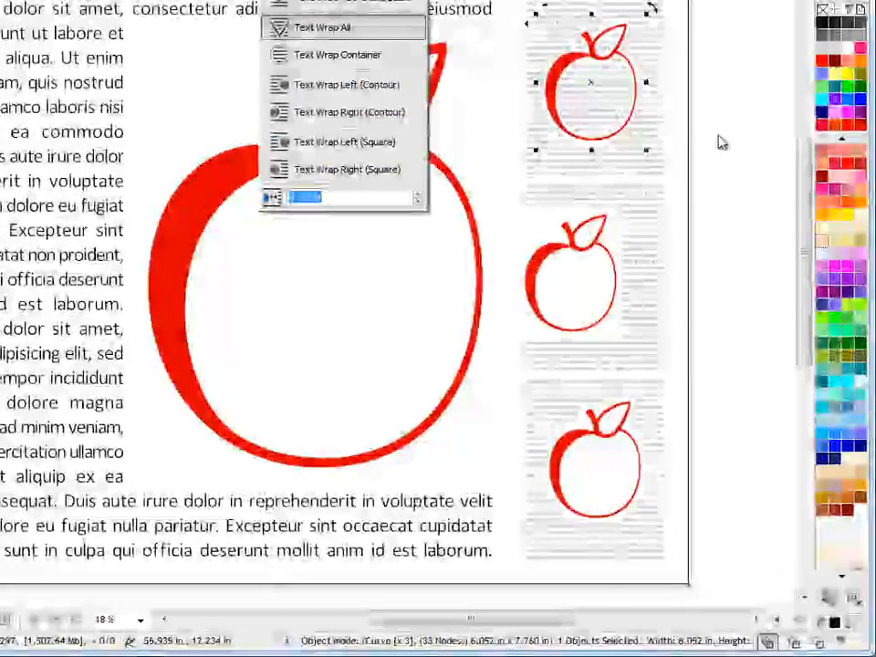
pyautogui.click(718, 141)
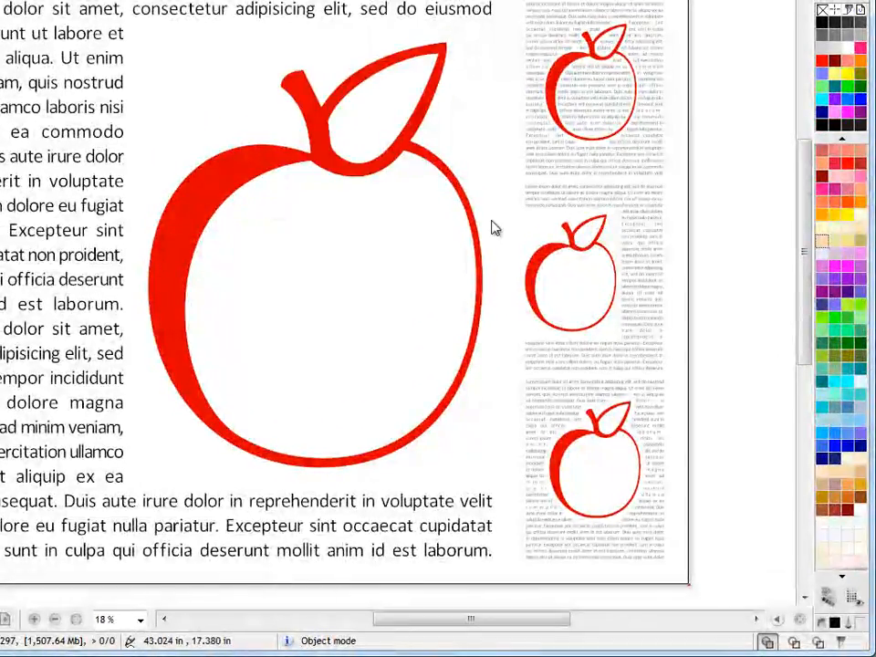